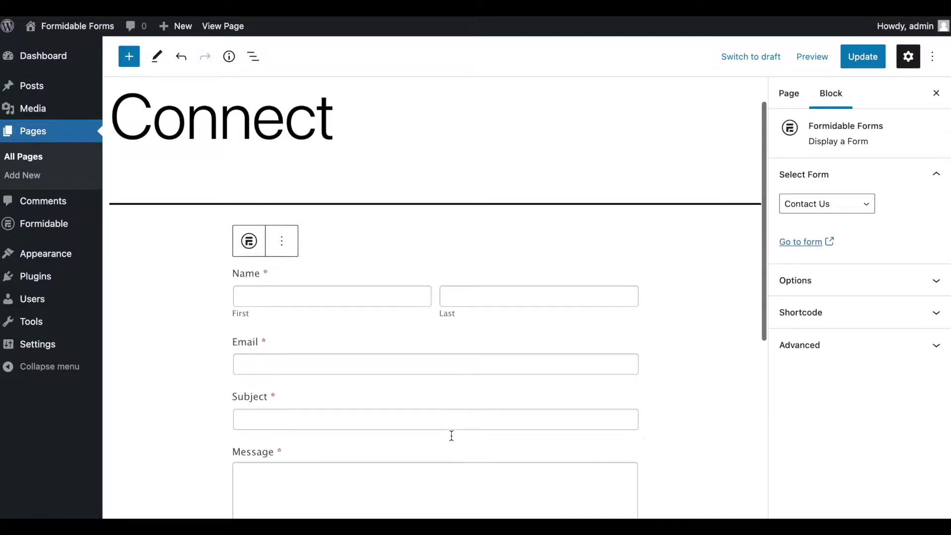
Step: Enable Show Form Title and Show Form Description for the Contact Us form block, and update and view the Connect page
click(789, 293)
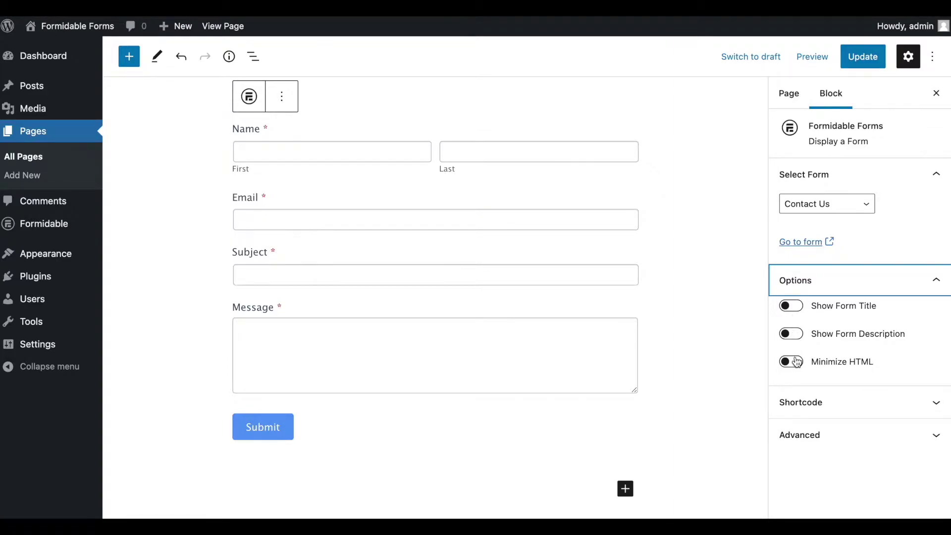
click(799, 402)
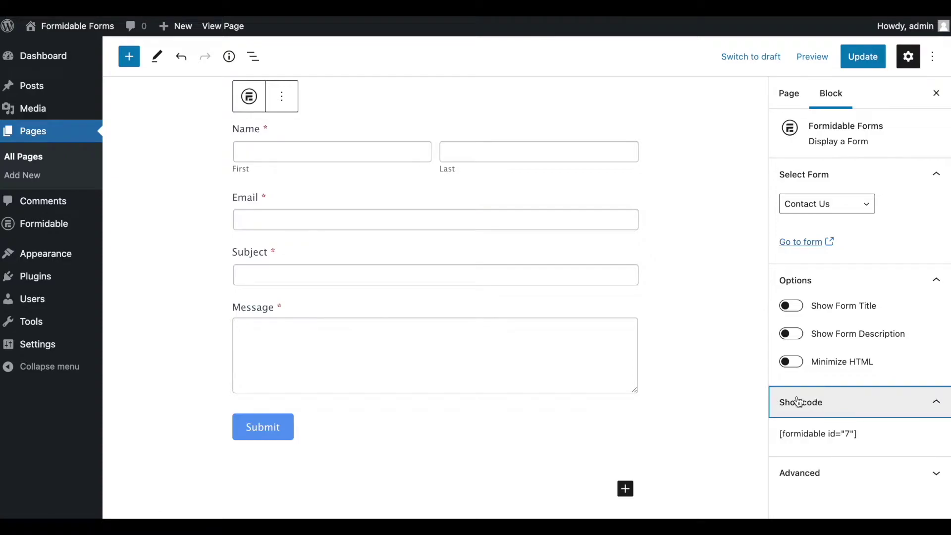
click(808, 463)
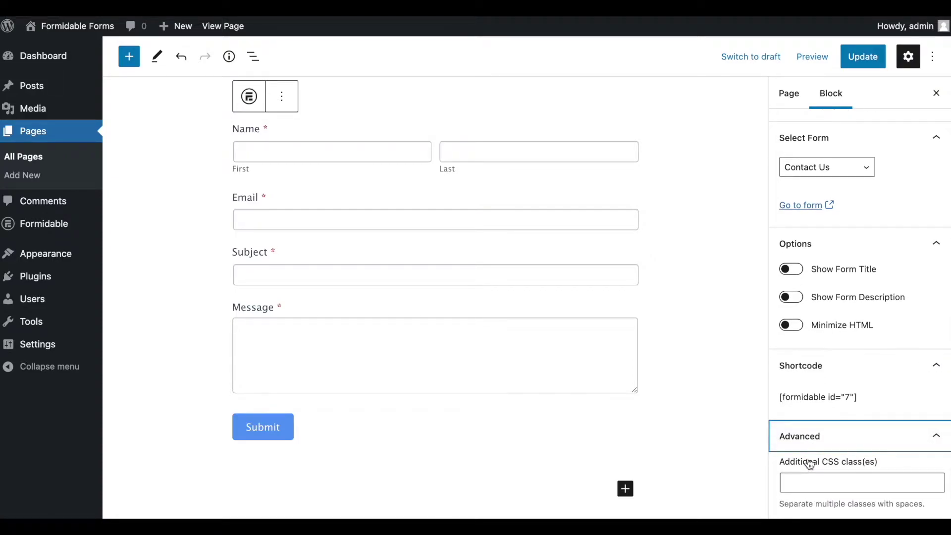
click(796, 272)
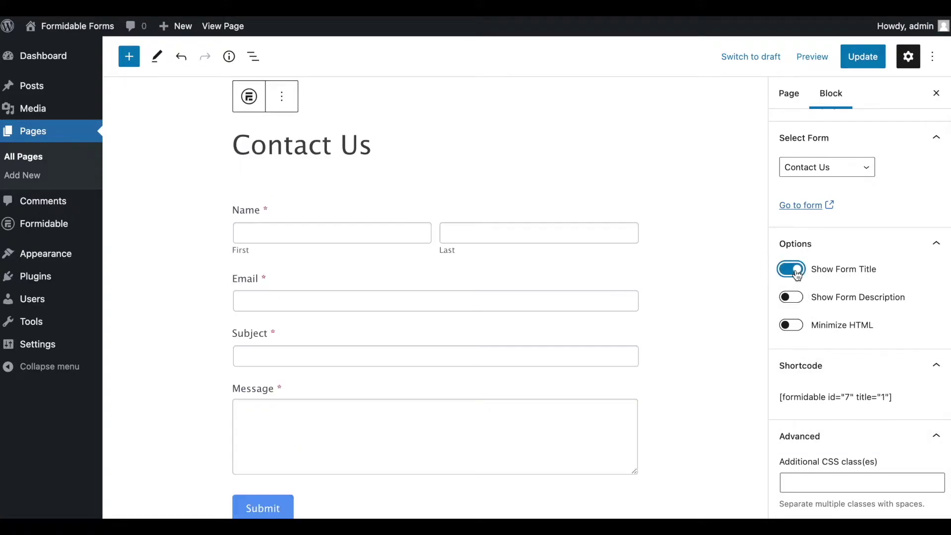
click(792, 298)
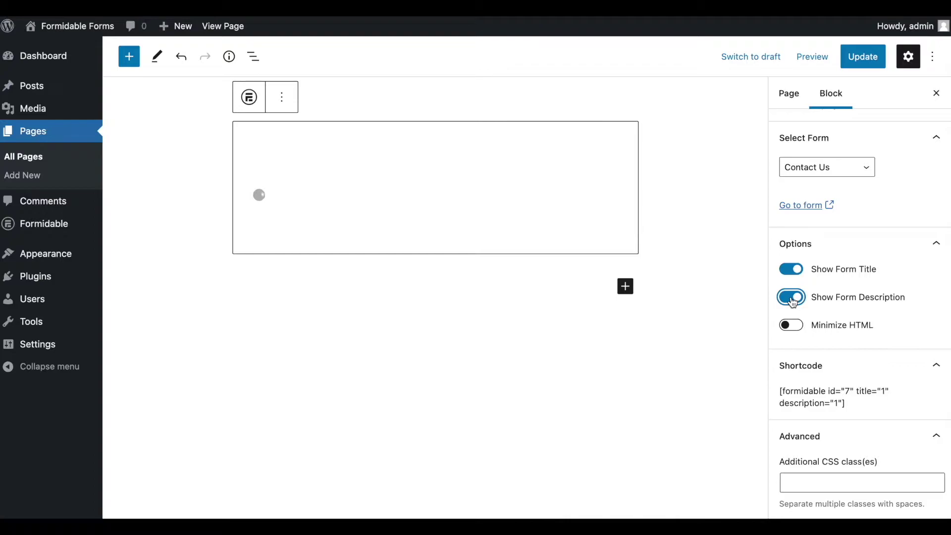
click(855, 58)
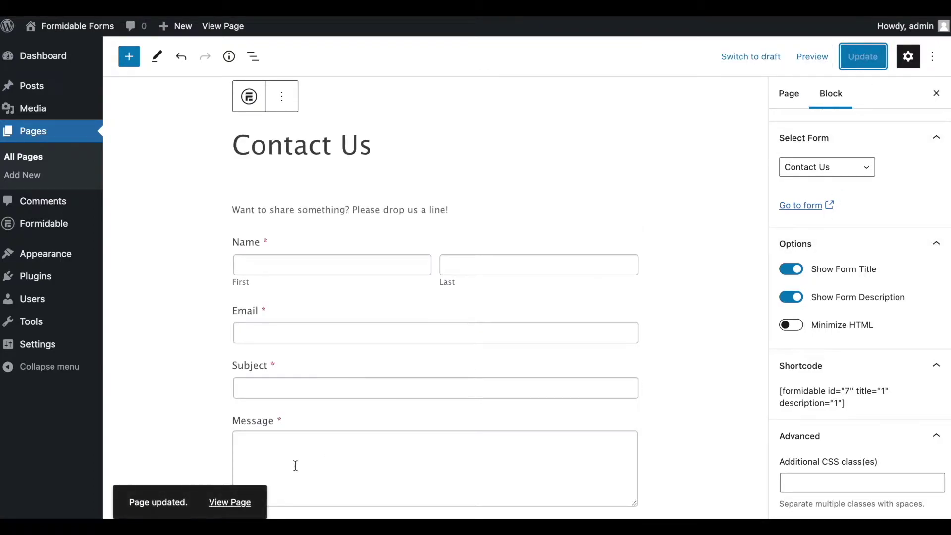
click(233, 503)
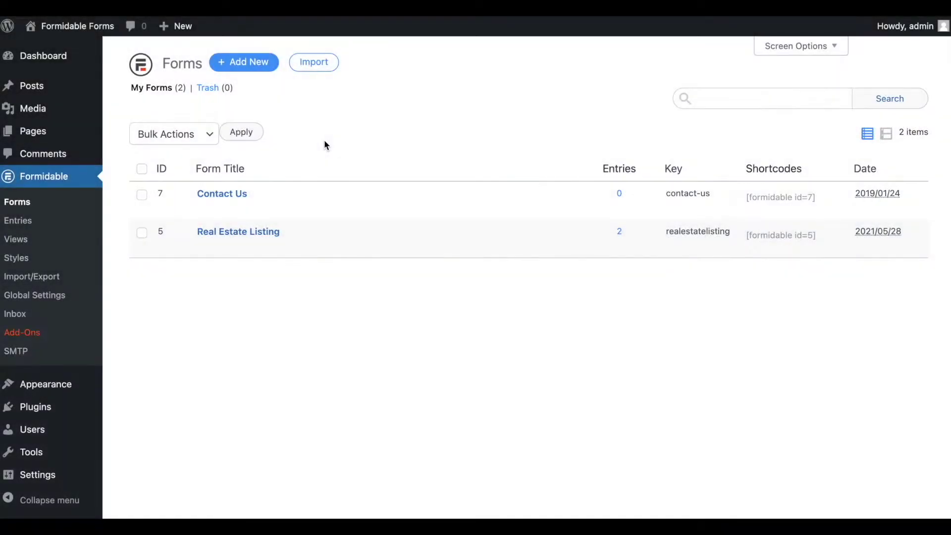
Step: Copy the embed shortcode that includes the title and description from the Contact Us form's general settings
mouse_move(234, 196)
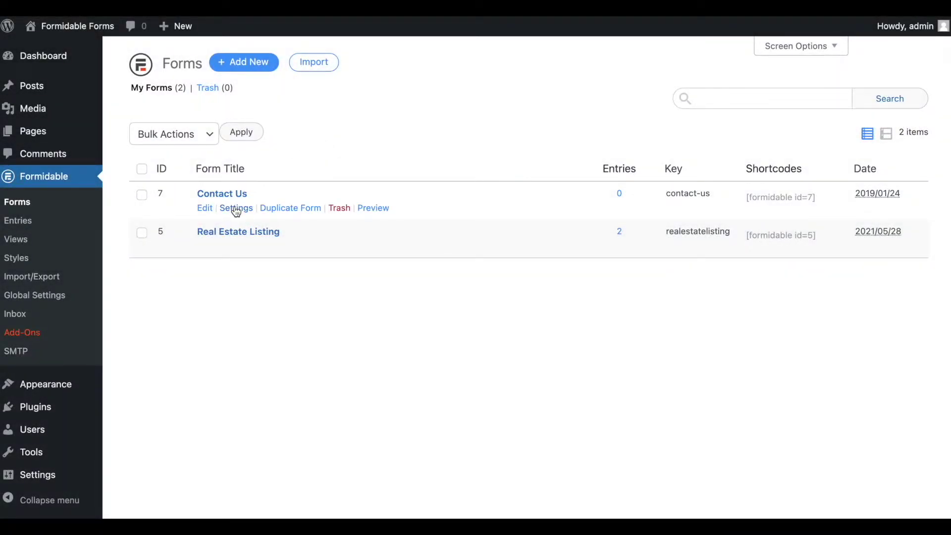
click(237, 209)
scroll(236, 211, down, 5)
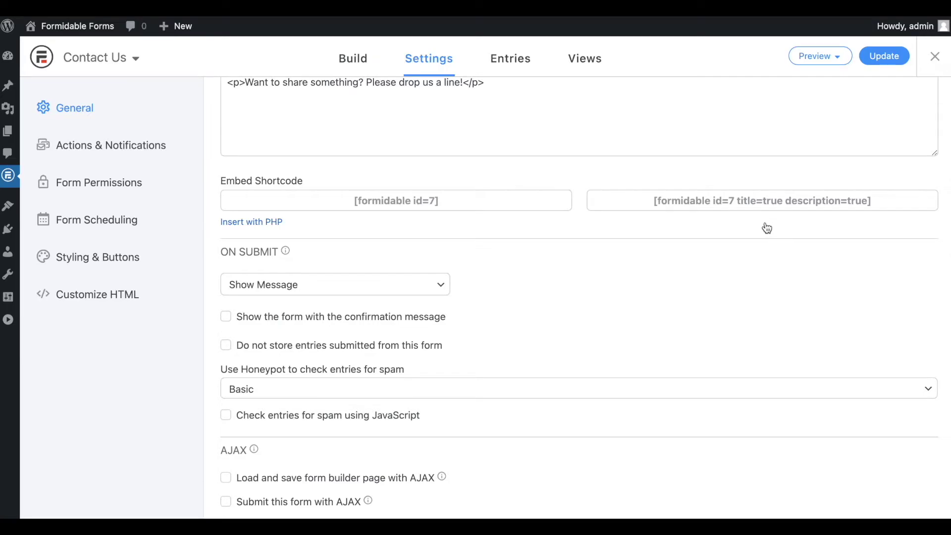
click(746, 202)
key(ctrl+c)
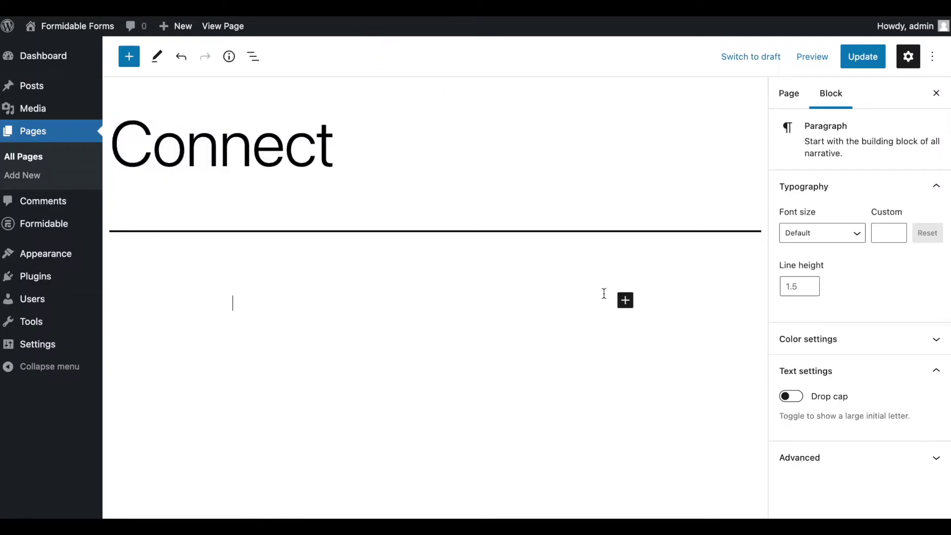
Step: Add a Shortcode block containing [formidable id=7 title=true description=true] to the Connect page and update the page
click(625, 300)
click(721, 221)
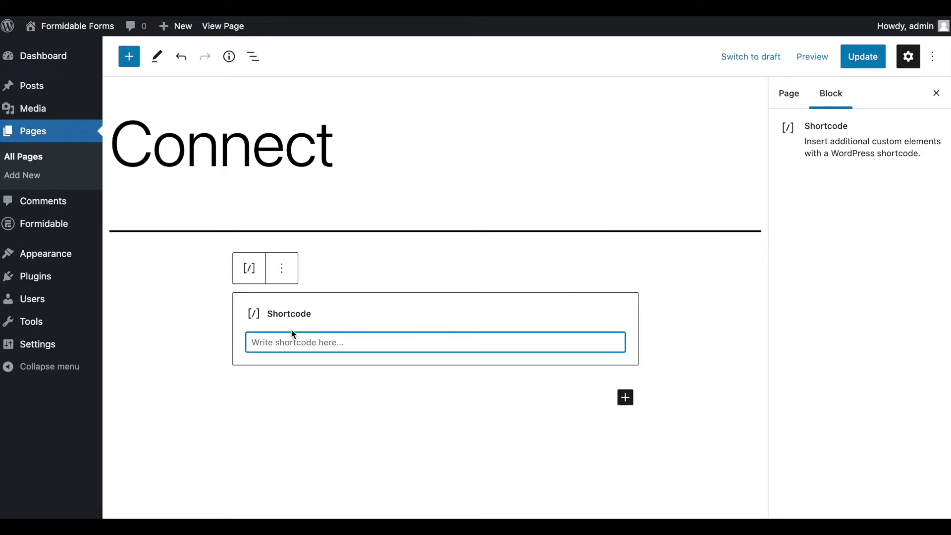
key(ctrl+v)
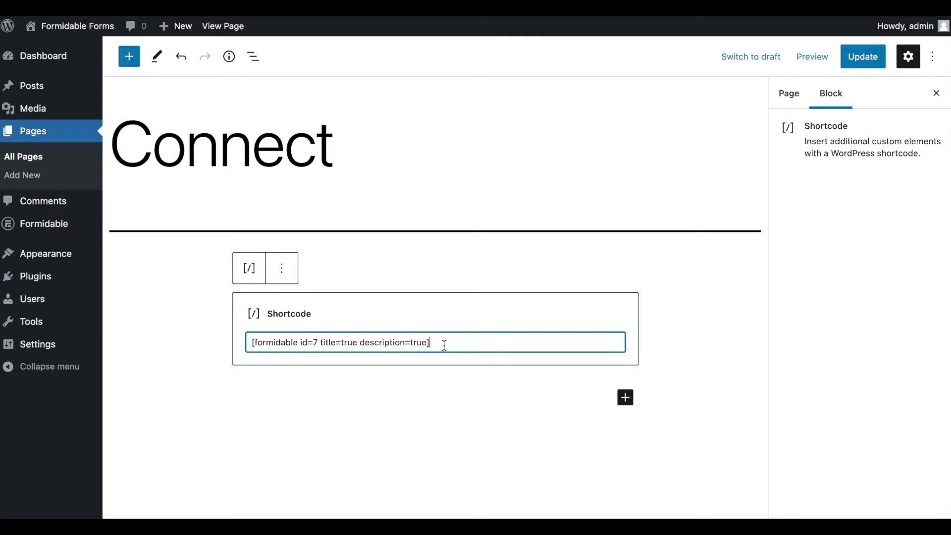
click(863, 57)
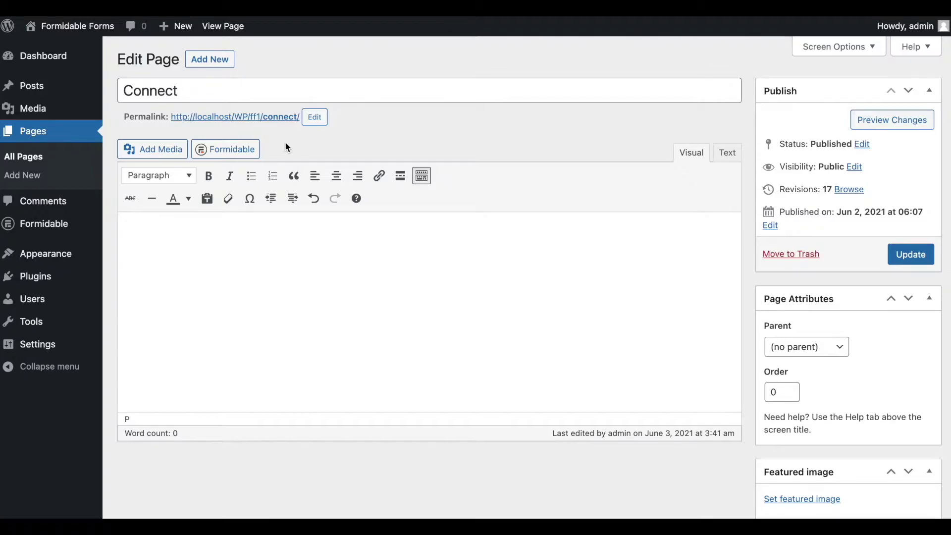
Step: Insert the Contact Us form into the Connect page from the classic editor's Formidable shortcode builder, displaying the form title and description
click(225, 149)
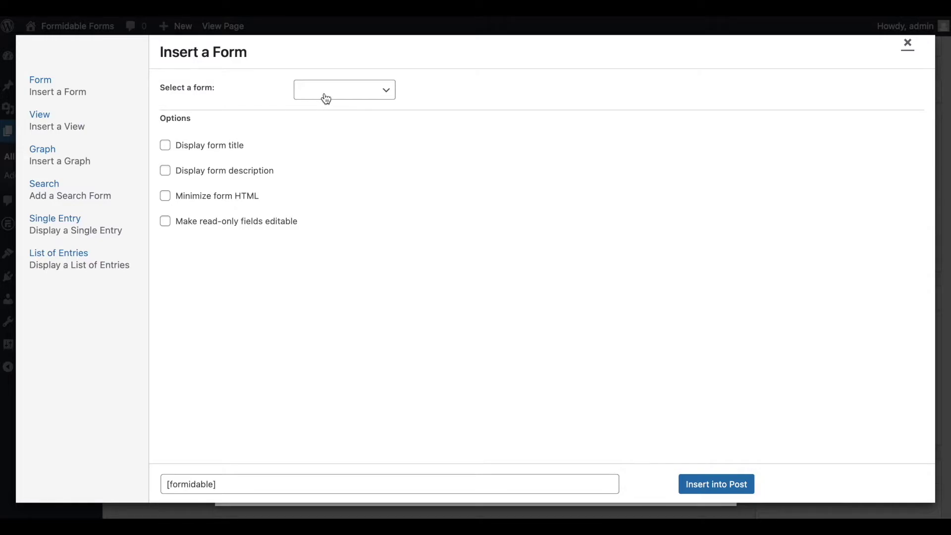
click(327, 99)
click(324, 106)
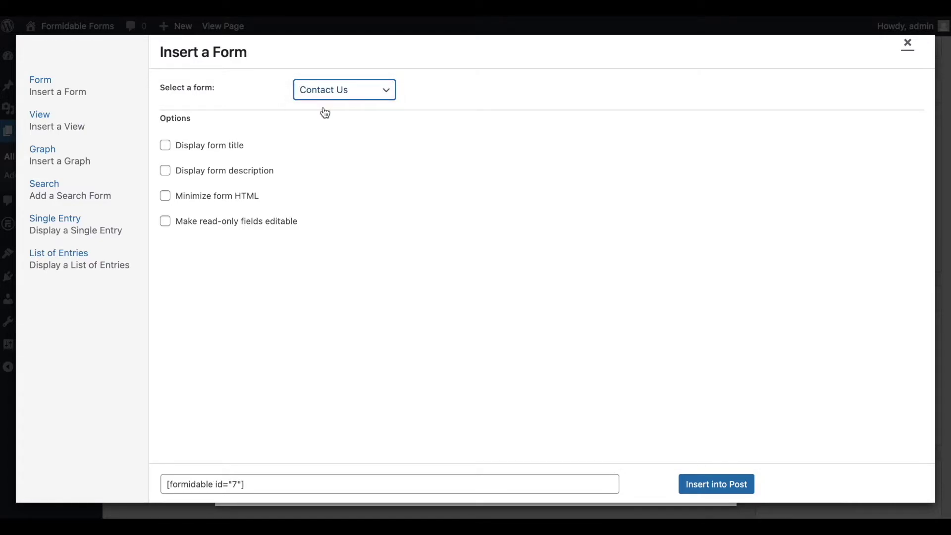
click(235, 148)
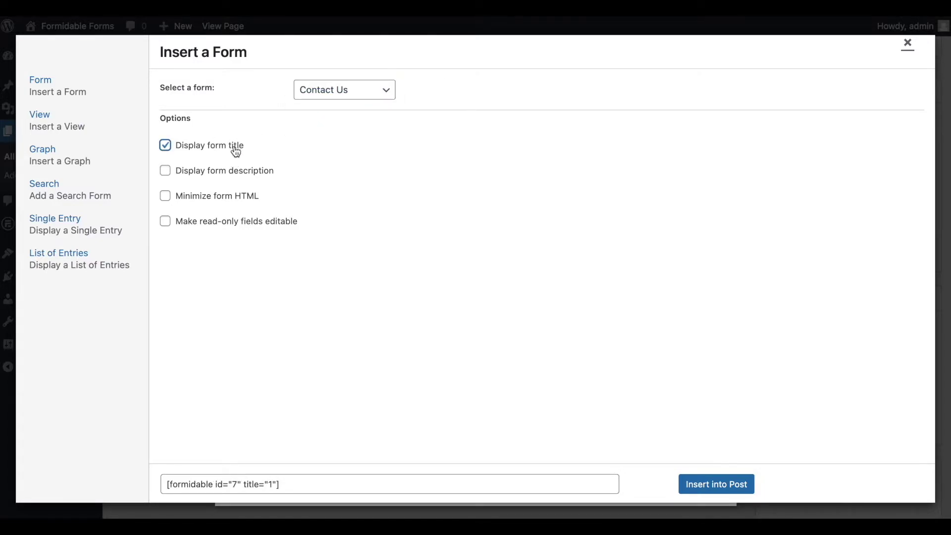
click(234, 177)
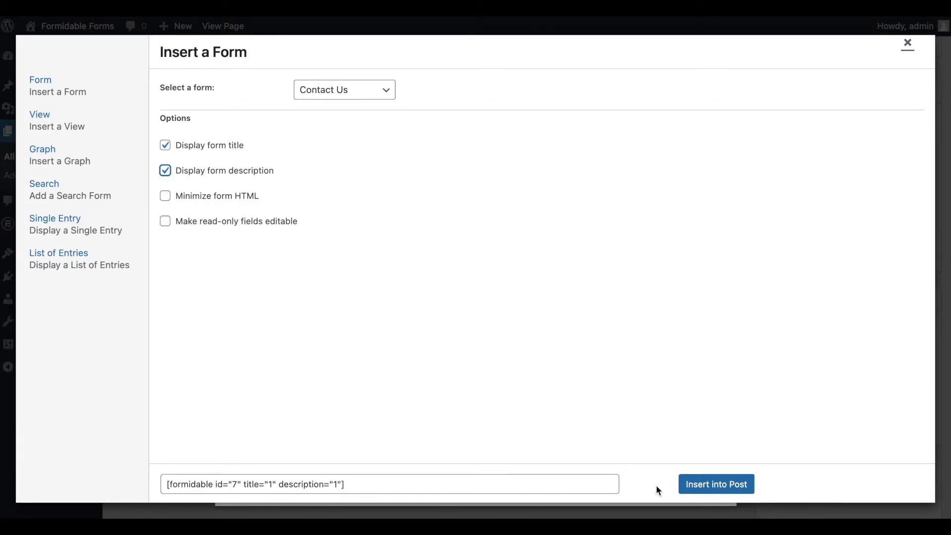
click(716, 485)
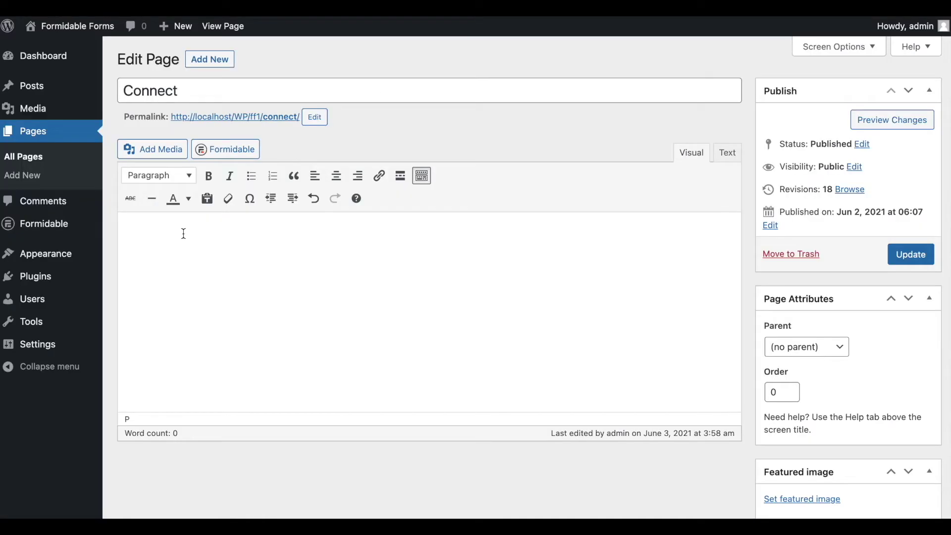
Step: Paste the shortcode [formidable id=7 title=true description=true] into the empty Connect page content and update the page
click(183, 234)
key(ctrl+v)
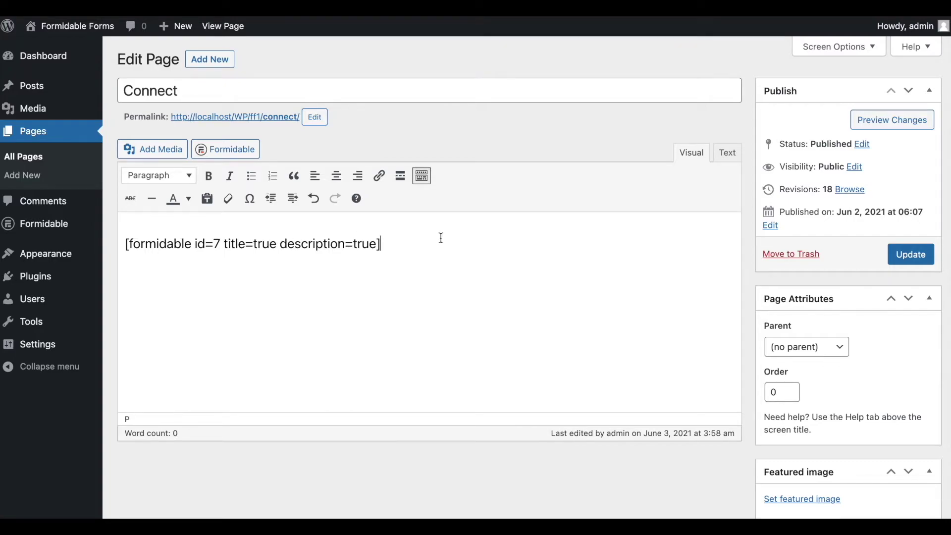
click(911, 254)
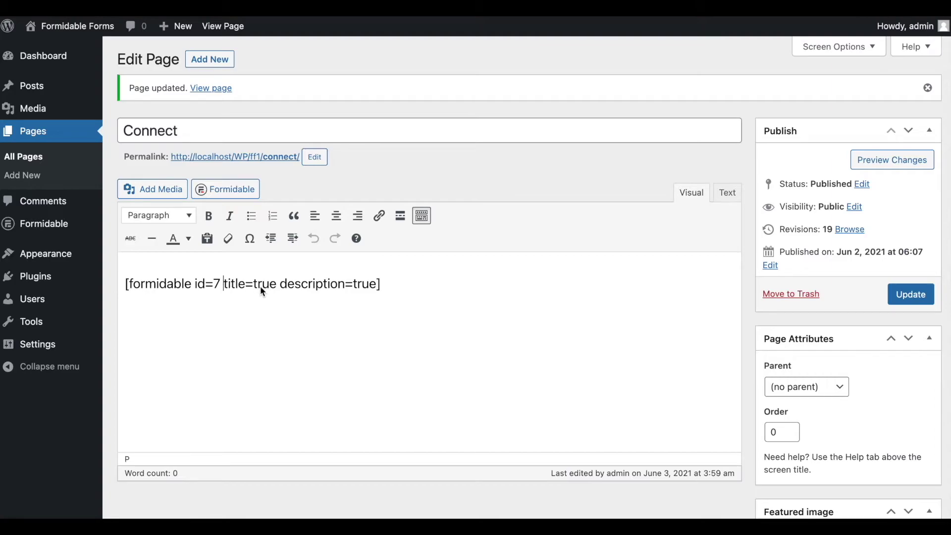
Step: Remove title=true from the form shortcode in the Connect page content and update the page
double_click(276, 291)
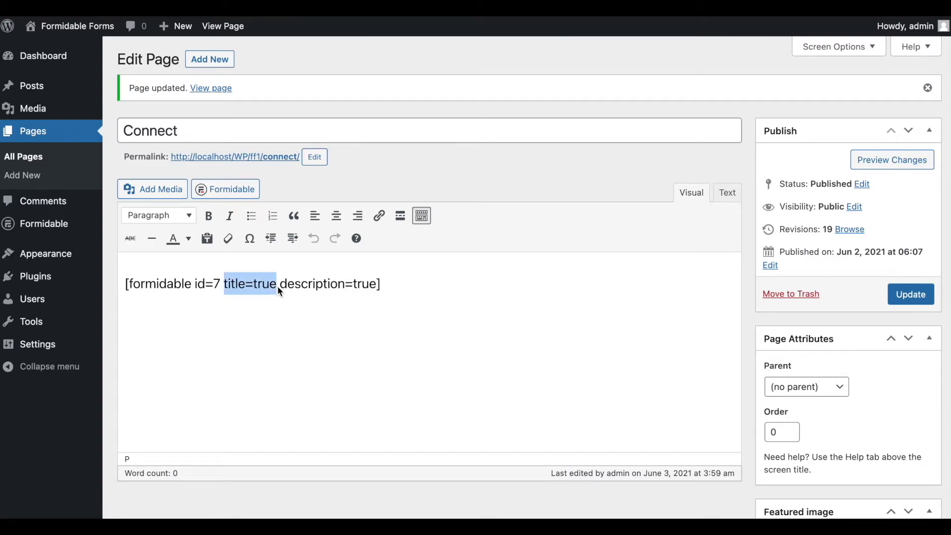
key(BackSpace)
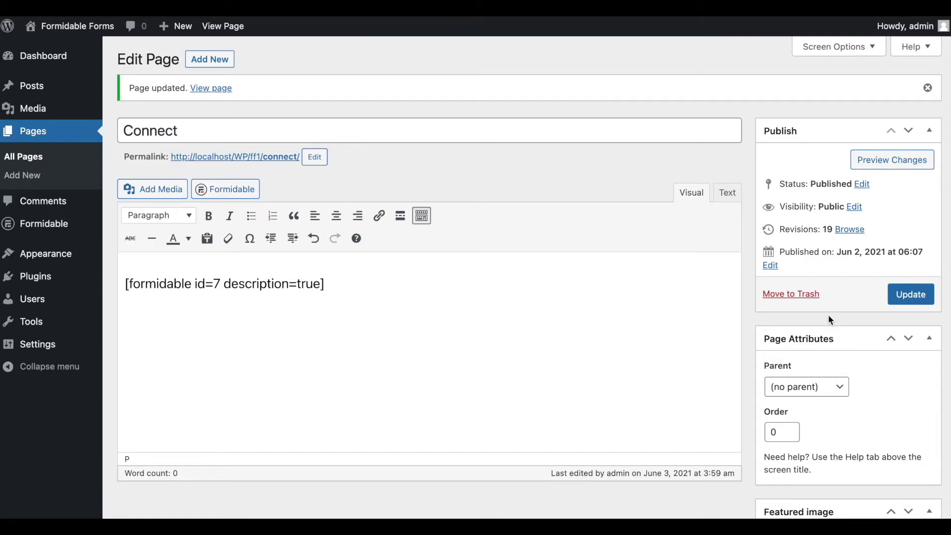
click(911, 299)
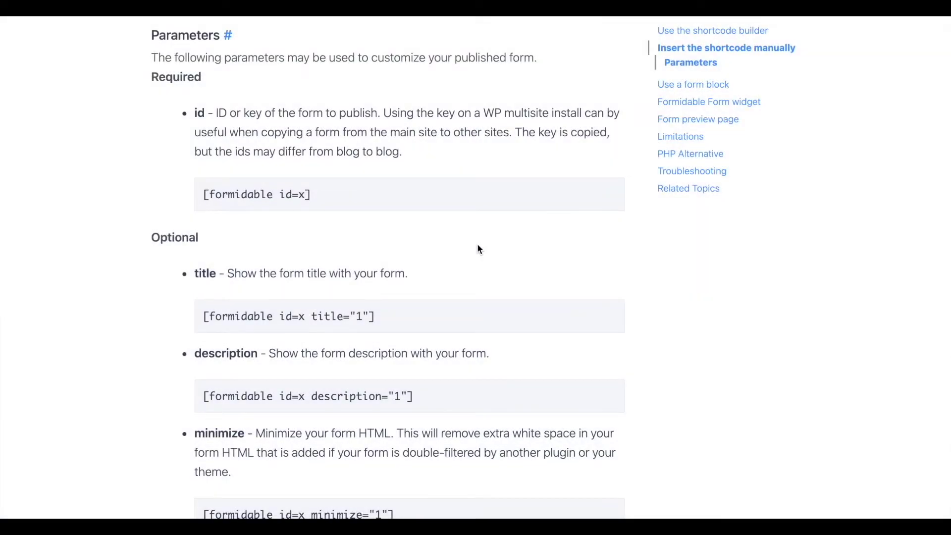
Step: Read through the documentation's list of optional parameters for the form shortcode
scroll(478, 245, down, 5)
scroll(478, 245, down, 4)
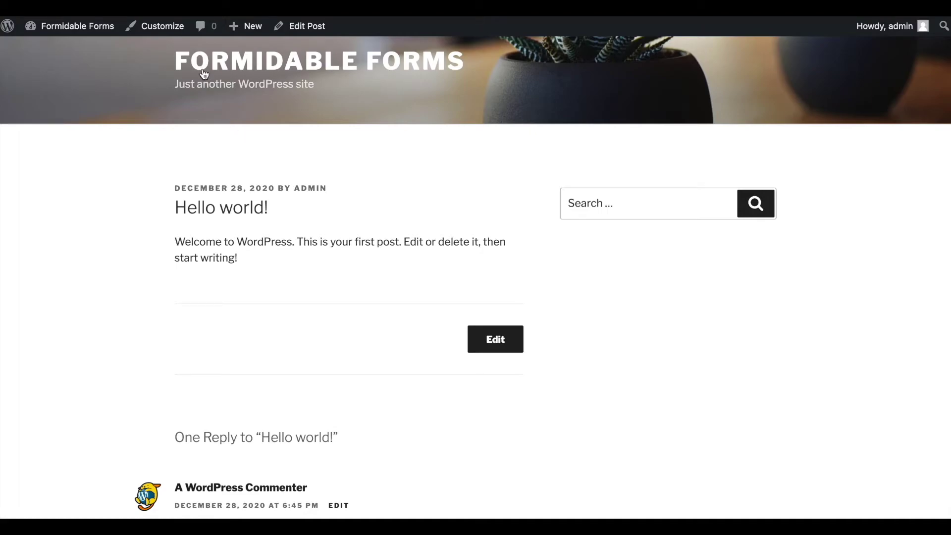
Step: Customize the site by adding a Formidable Form widget to the Blog Sidebar widget area
click(177, 28)
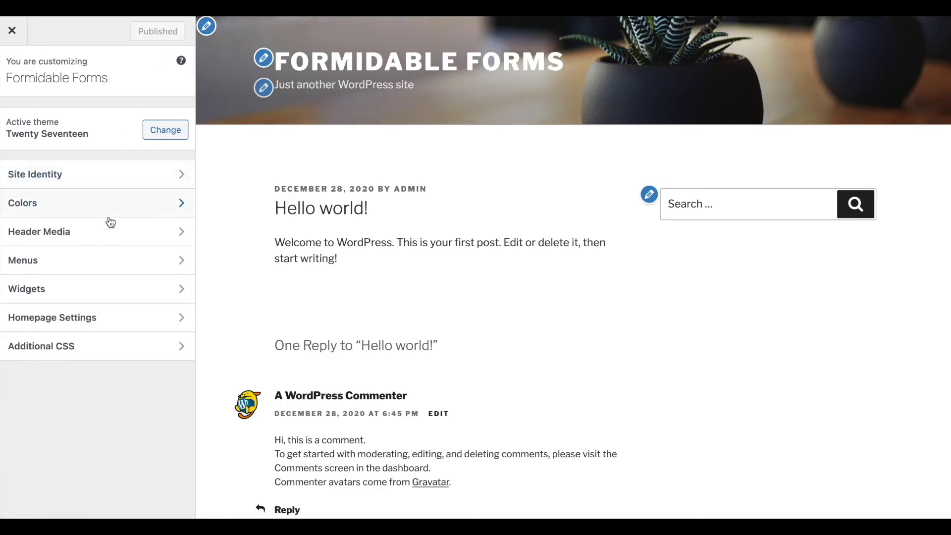
click(99, 289)
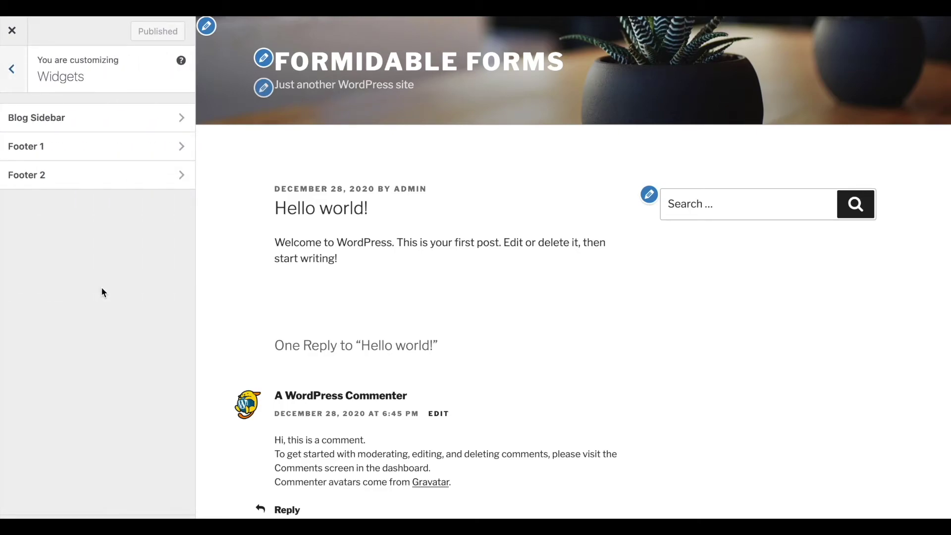
click(123, 119)
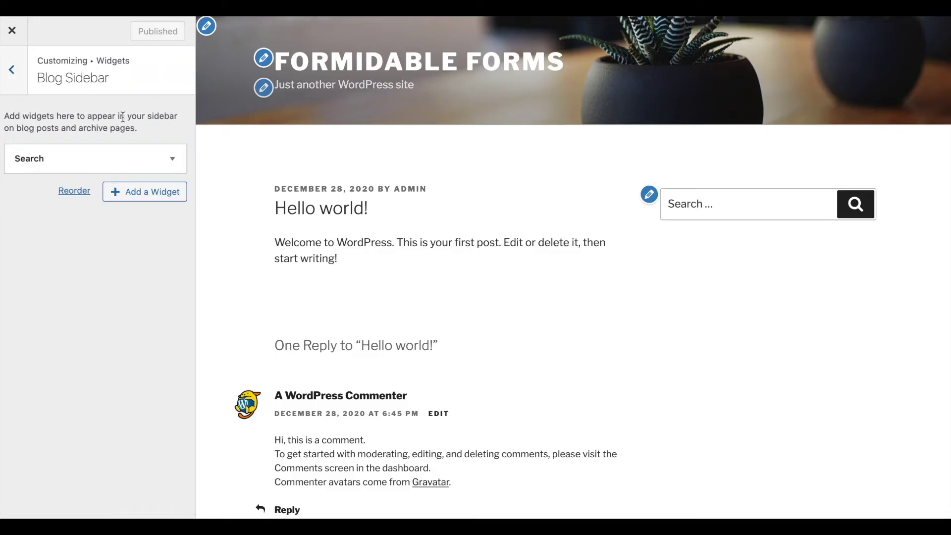
click(134, 193)
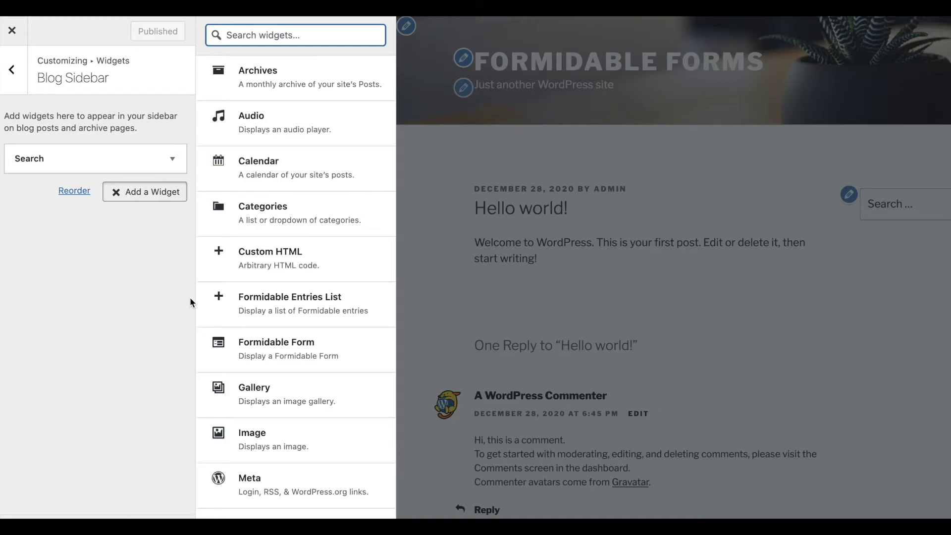
click(252, 353)
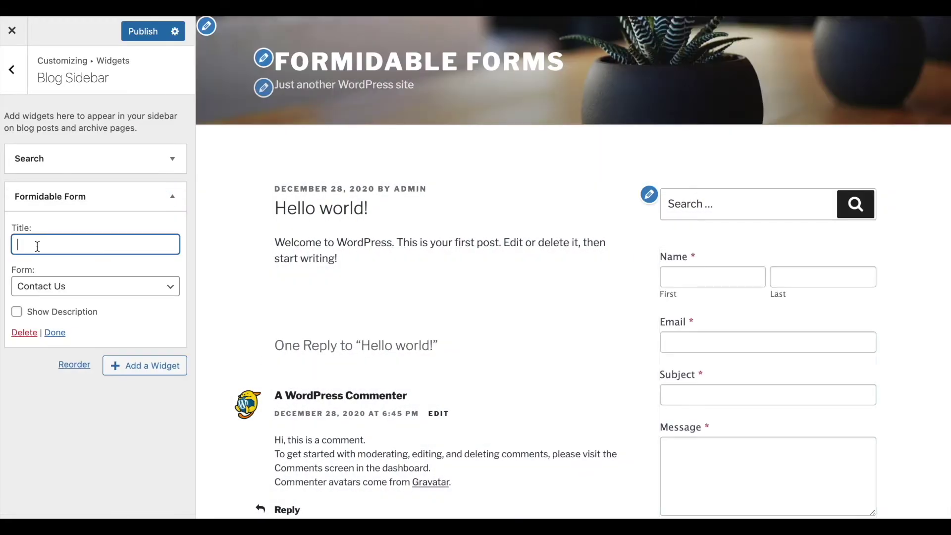
Step: Set the Contact Us form widget's title to Contact, leaving Show Description off, and publish the sidebar changes
text(Contact)
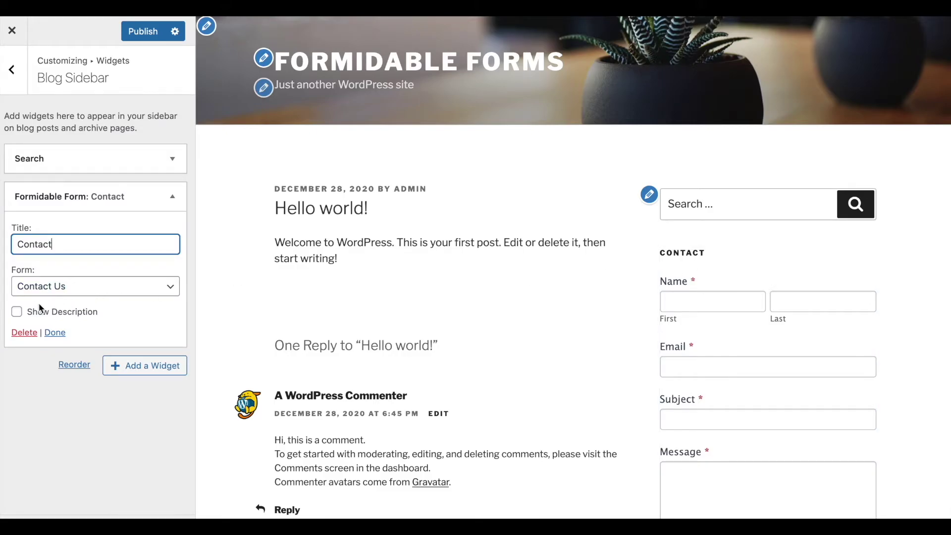
click(18, 313)
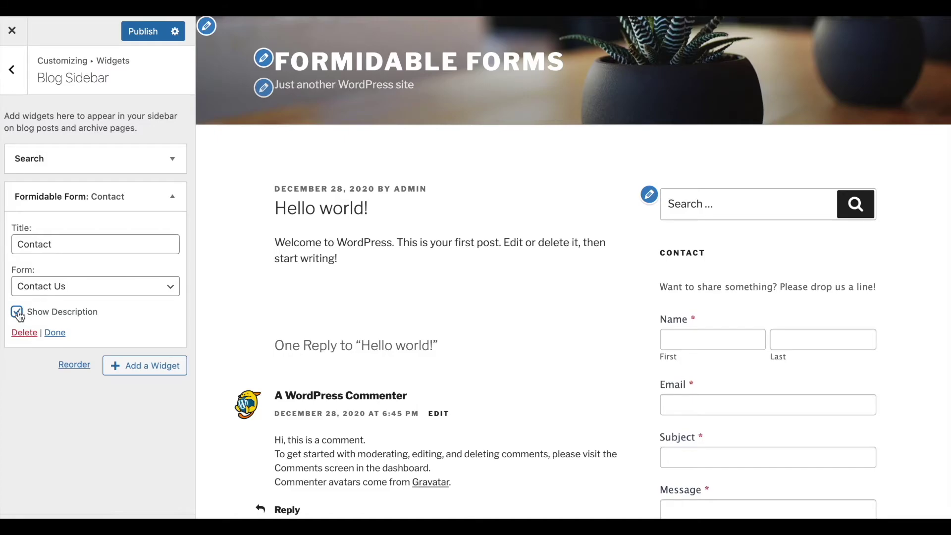
click(18, 313)
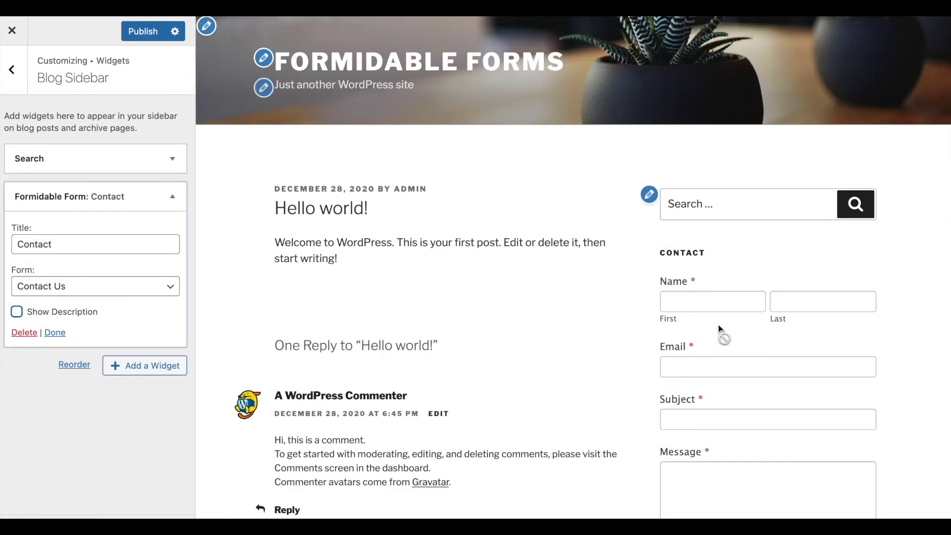
scroll(752, 335, down, 2)
scroll(750, 330, down, 1)
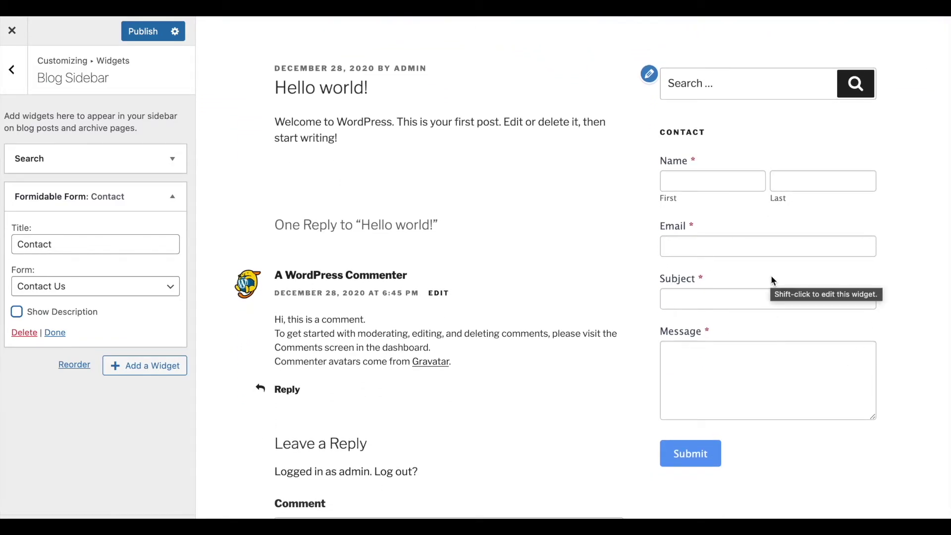
click(146, 40)
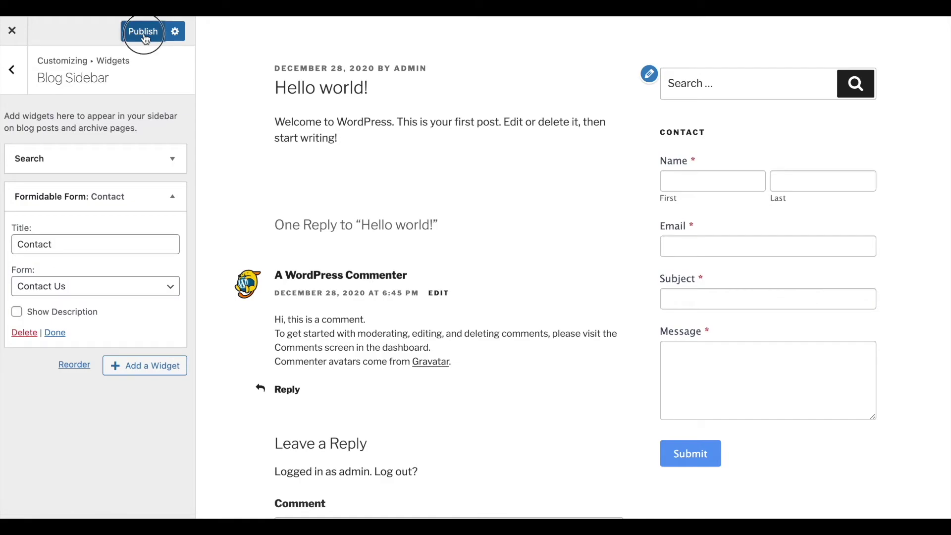